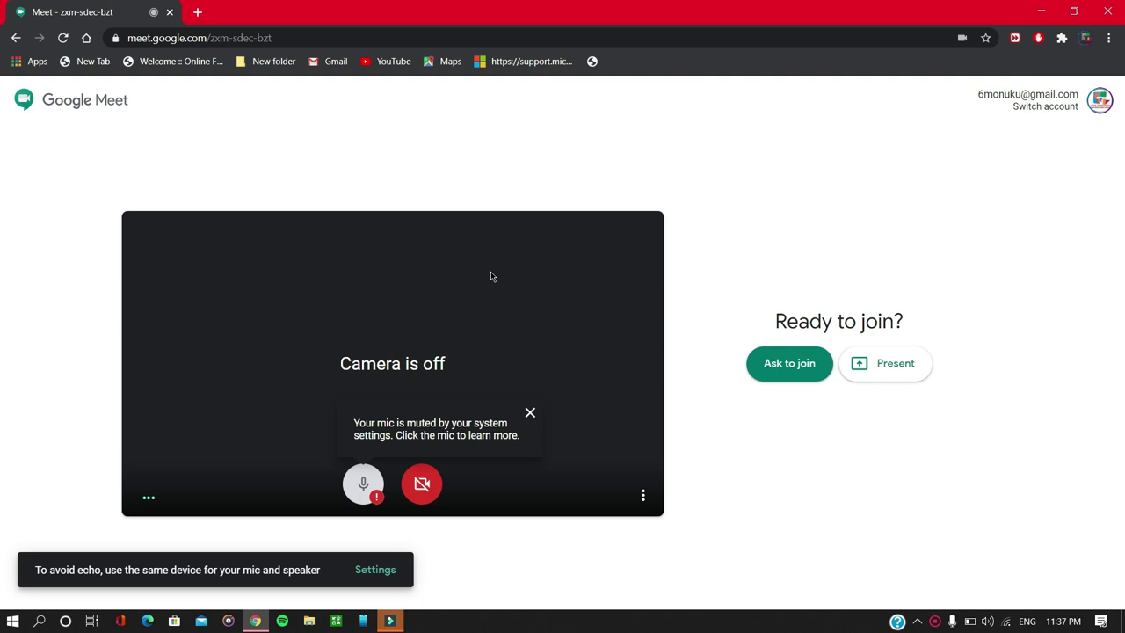
- Read Google Meet's details on why the microphone is muted and dismiss the notice
left_click(361, 492)
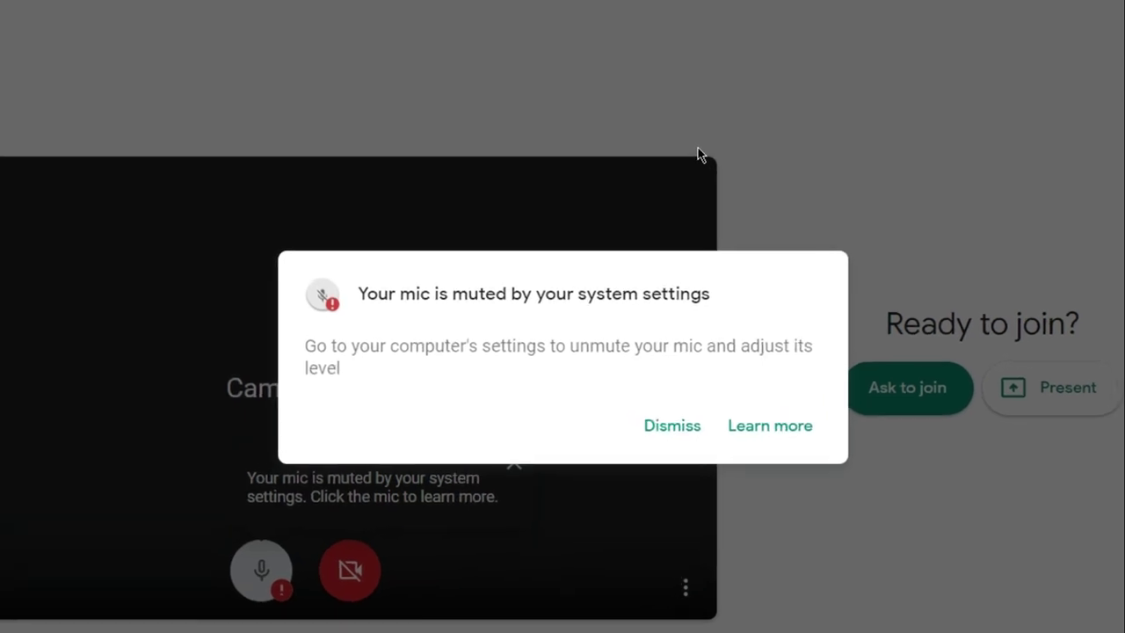
left_click(666, 432)
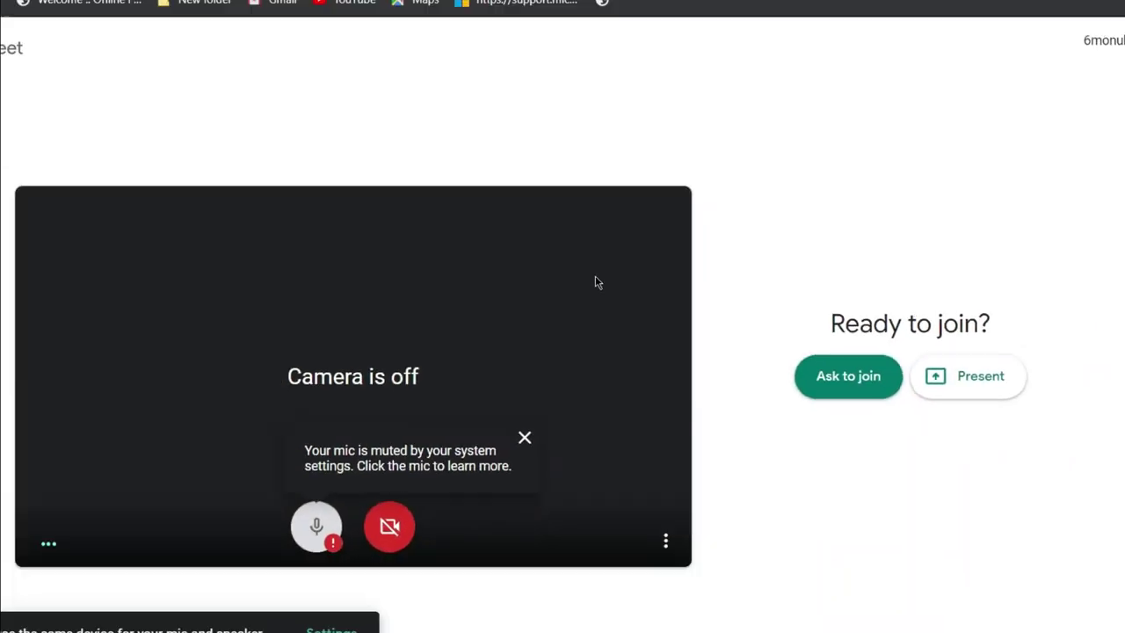
- Search Chrome's settings for "micro", check the Microphone permissions under Site Settings, and close the settings
left_click(1110, 38)
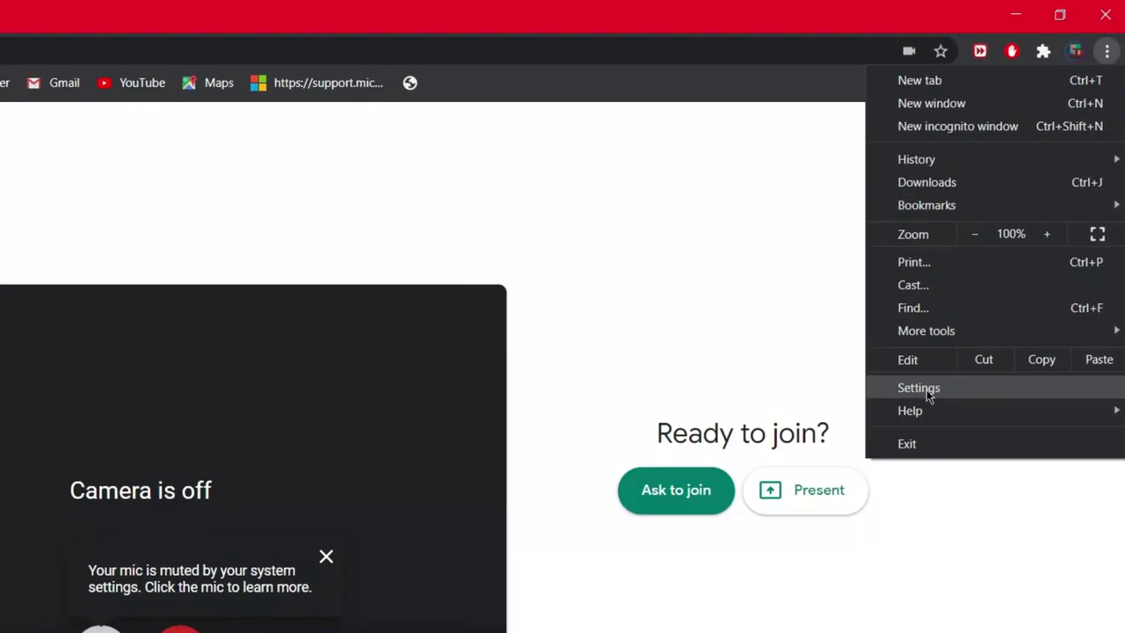
left_click(914, 411)
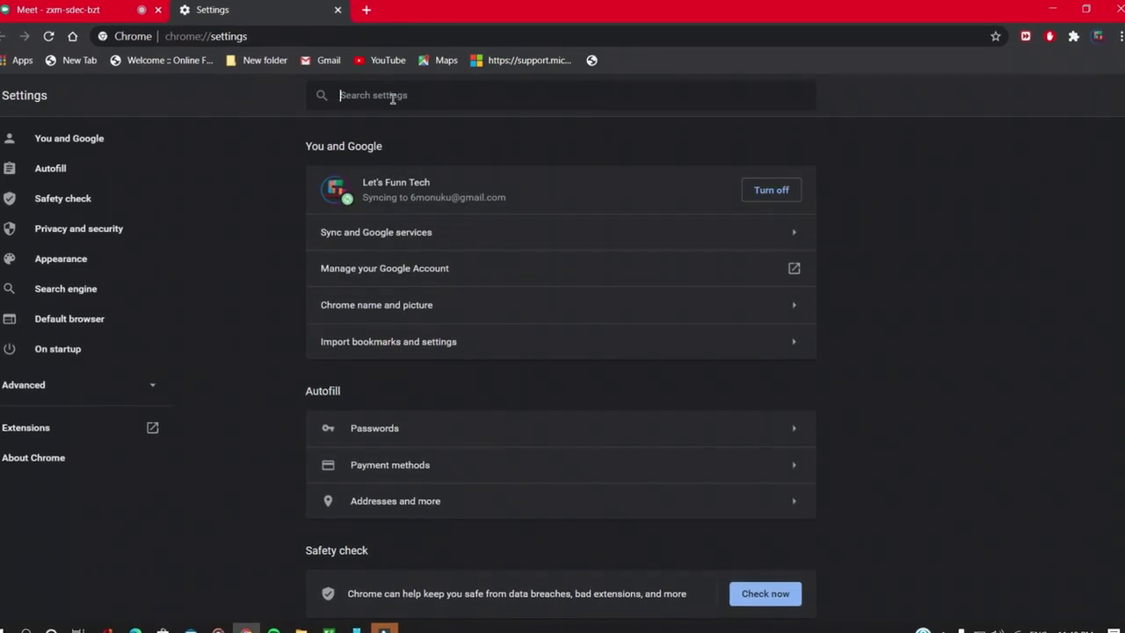
left_click(389, 99)
type("micro")
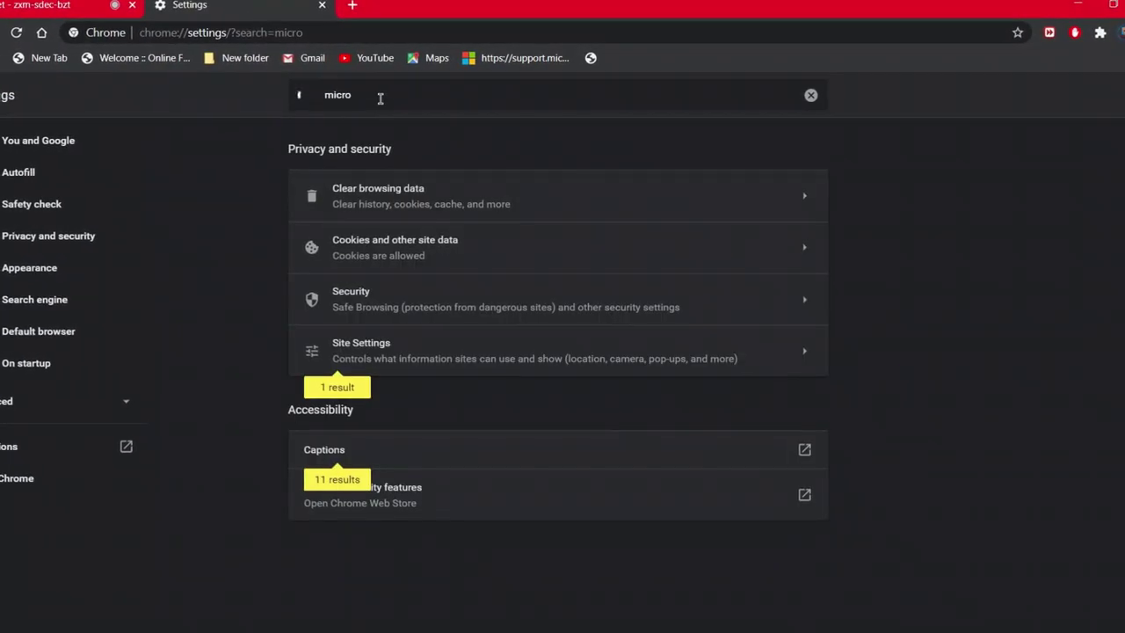
left_click(357, 361)
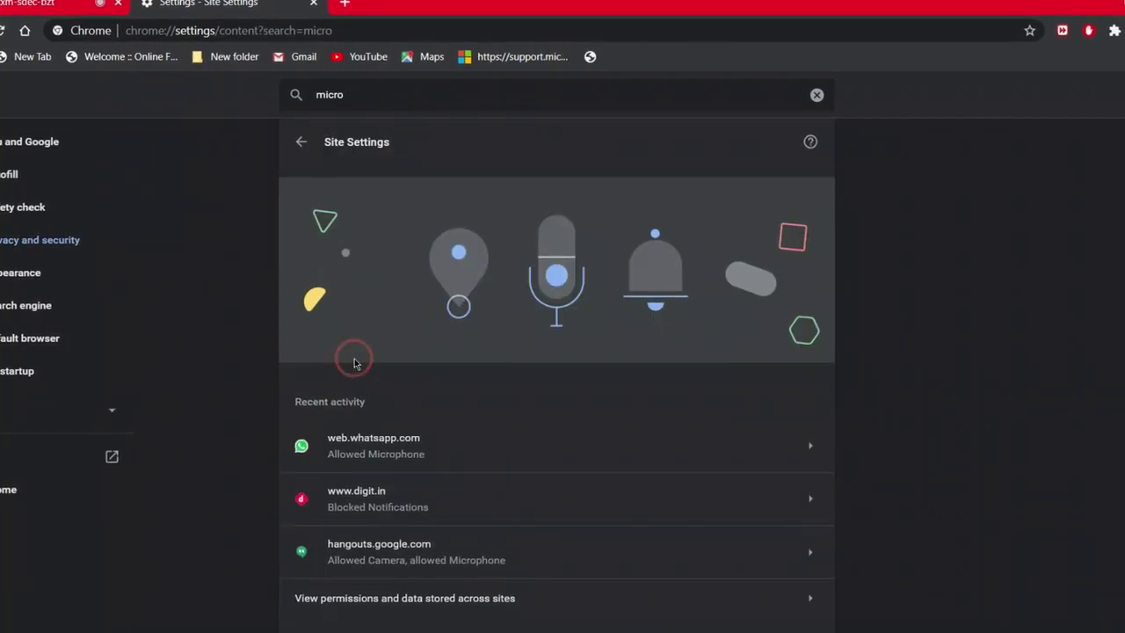
scroll(418, 447, "down", 2)
scroll(418, 451, "down", 2)
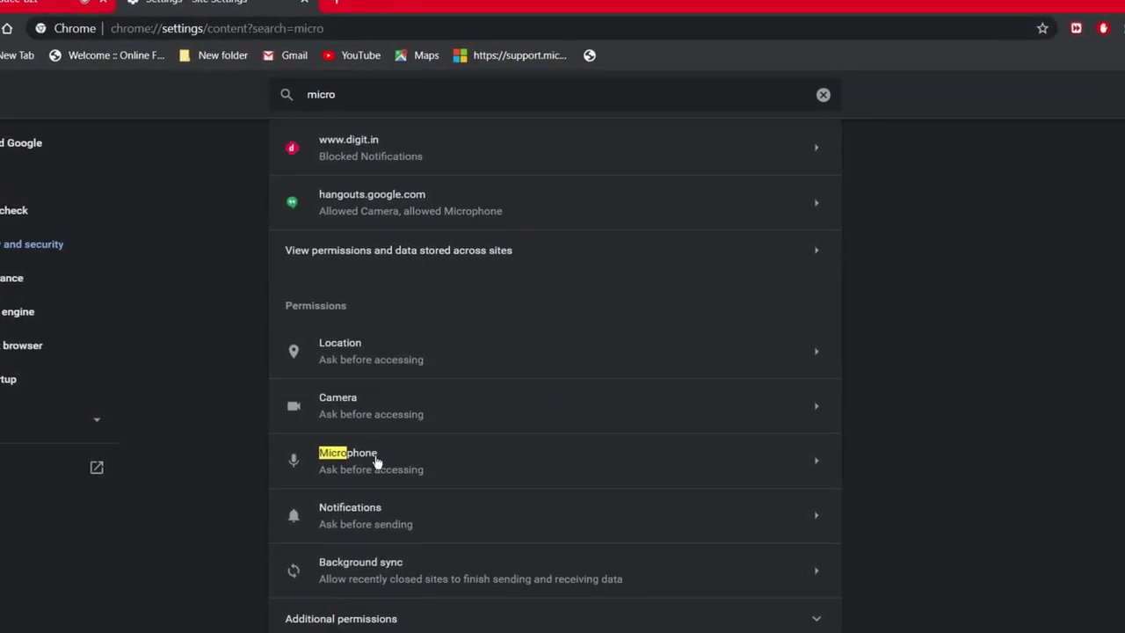
left_click(347, 466)
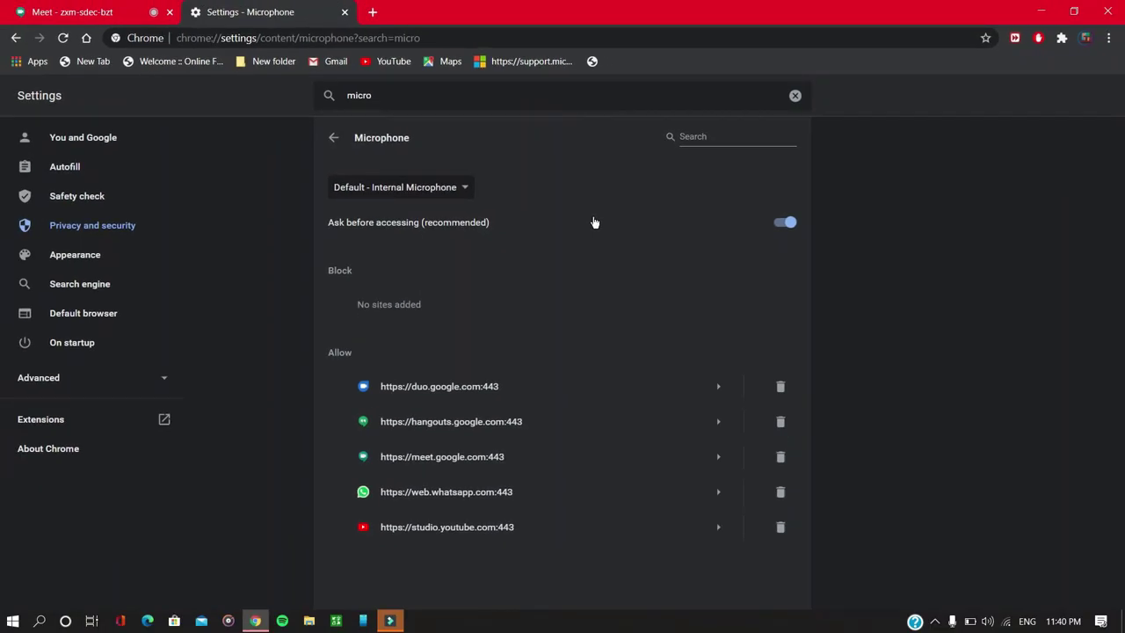
left_click(344, 12)
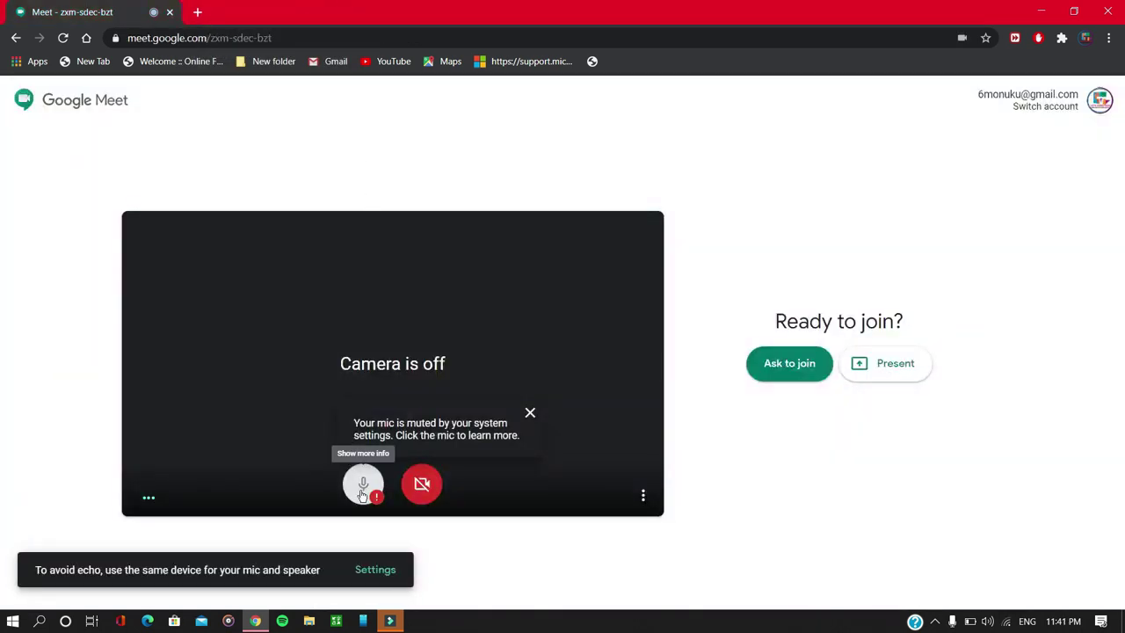
- Find and open the Windows Control Panel, and show the recording devices in its Sound settings
key("super")
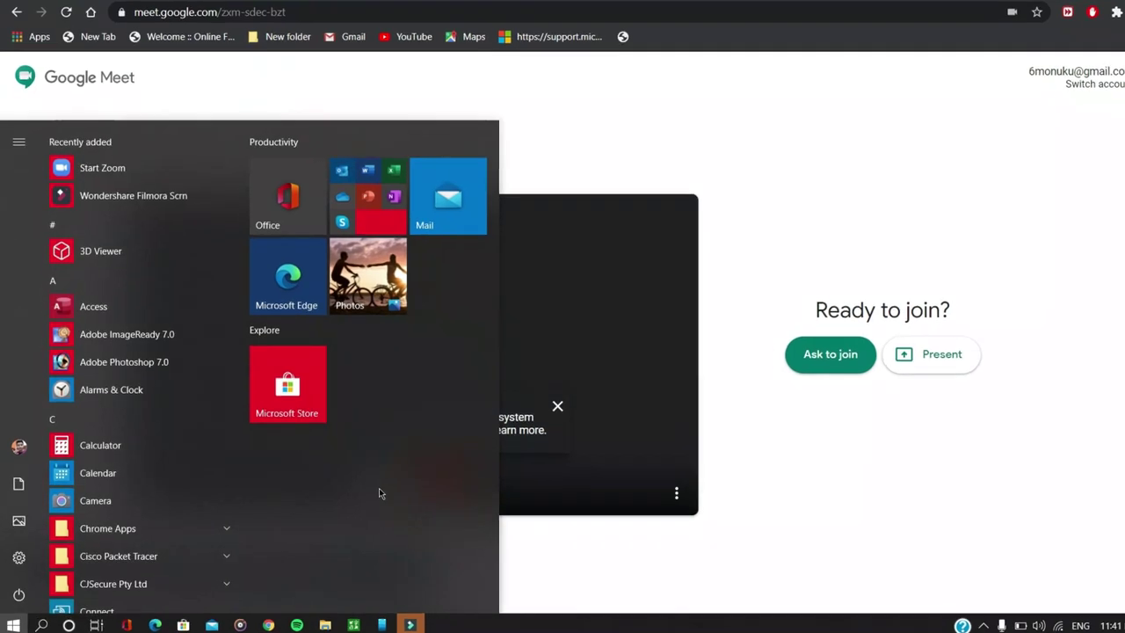
type("con")
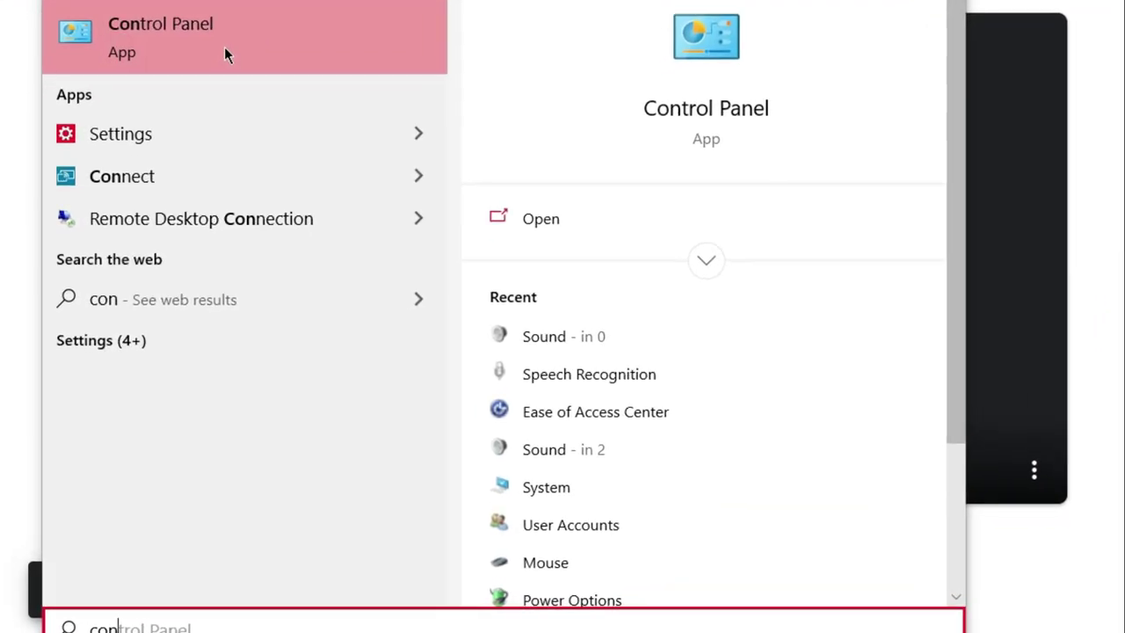
left_click(202, 102)
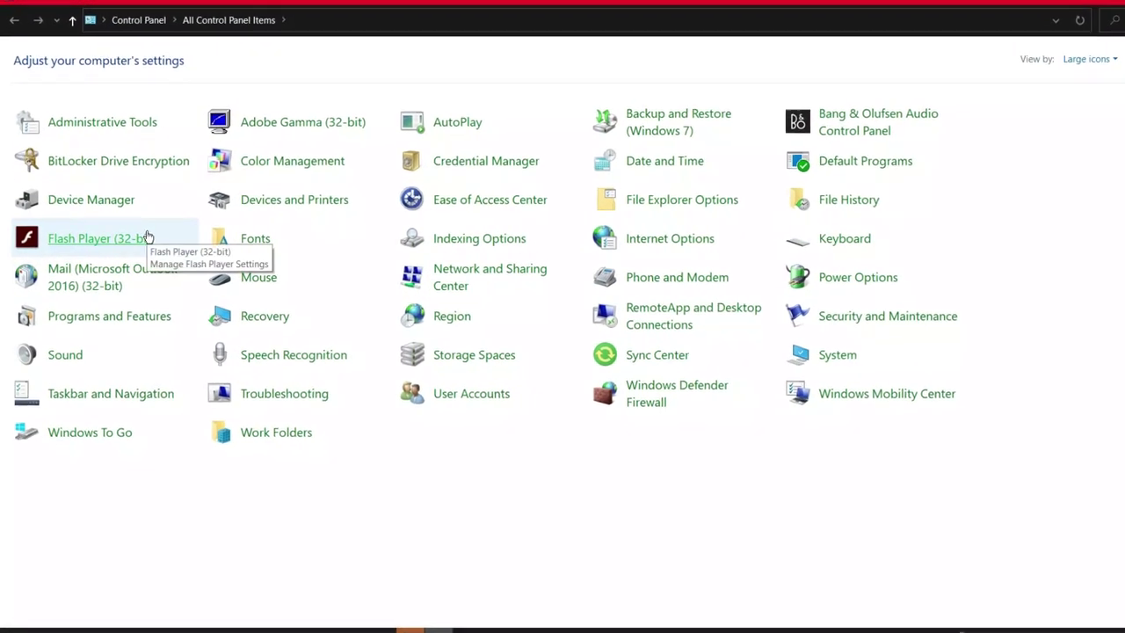
left_click(78, 369)
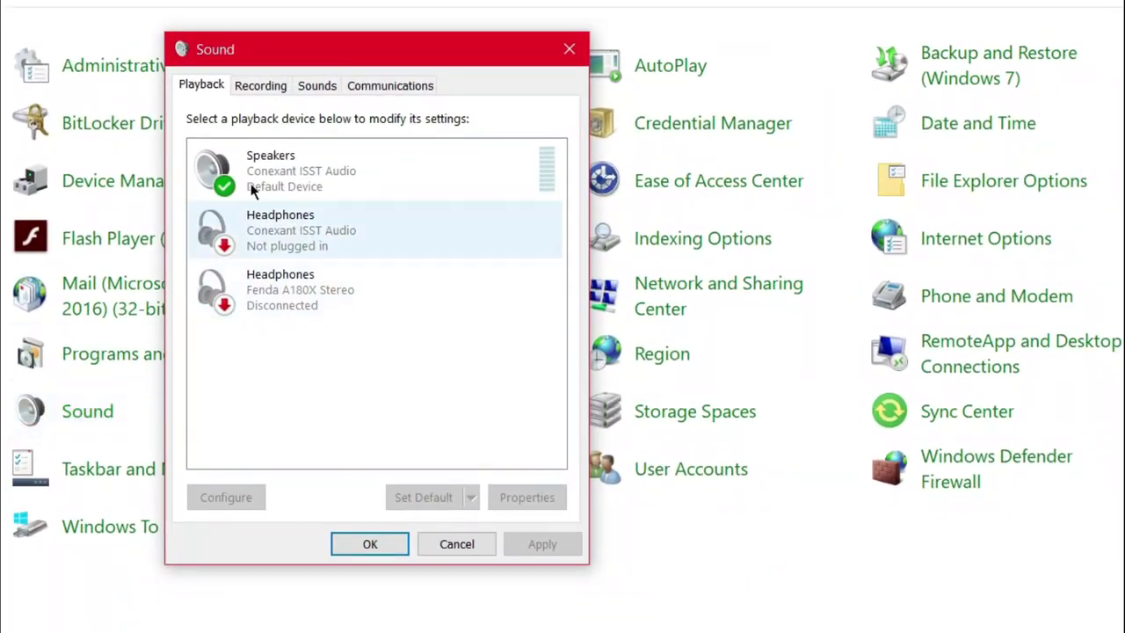
left_click(258, 86)
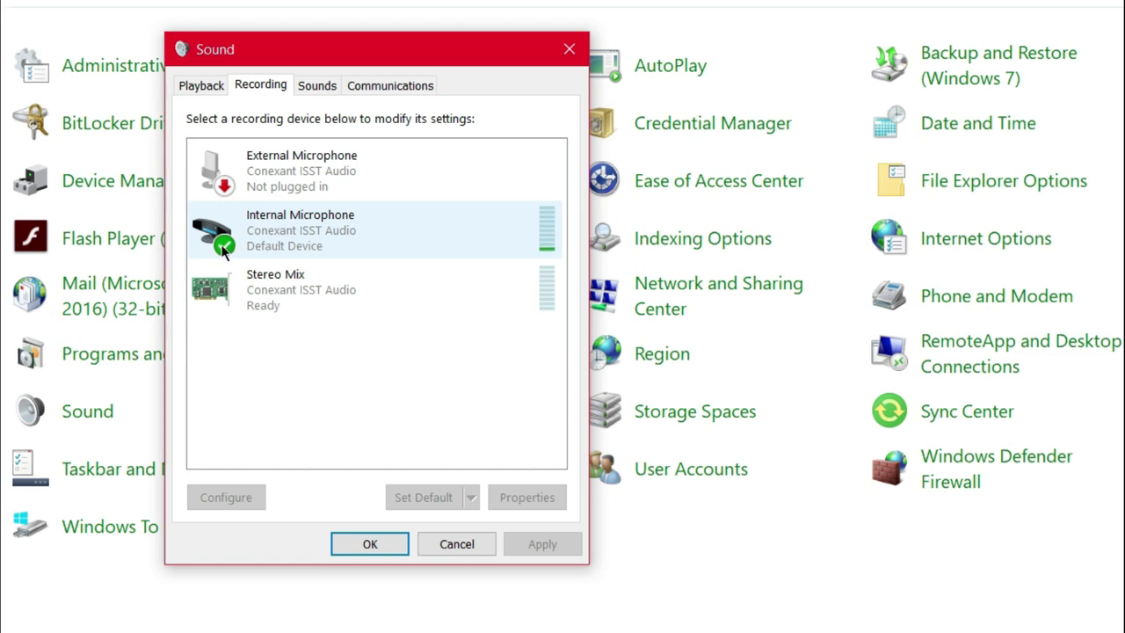
- Set the Internal Microphone's Microphone Array level to 80, unmute it, and save the sound settings
left_click(288, 231)
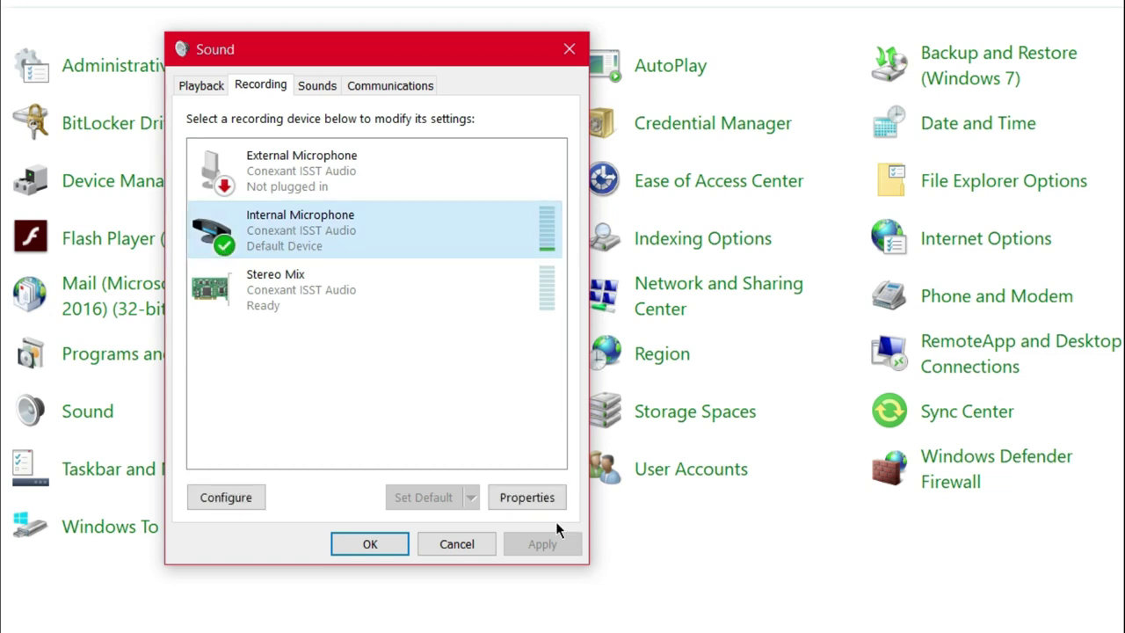
left_click(526, 498)
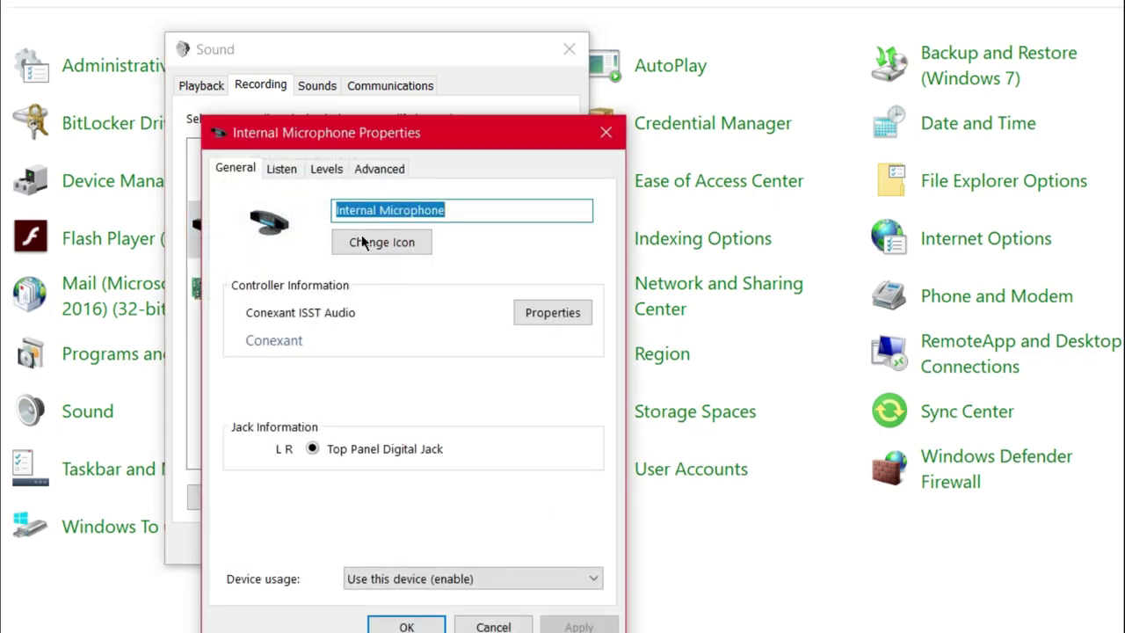
left_click(329, 171)
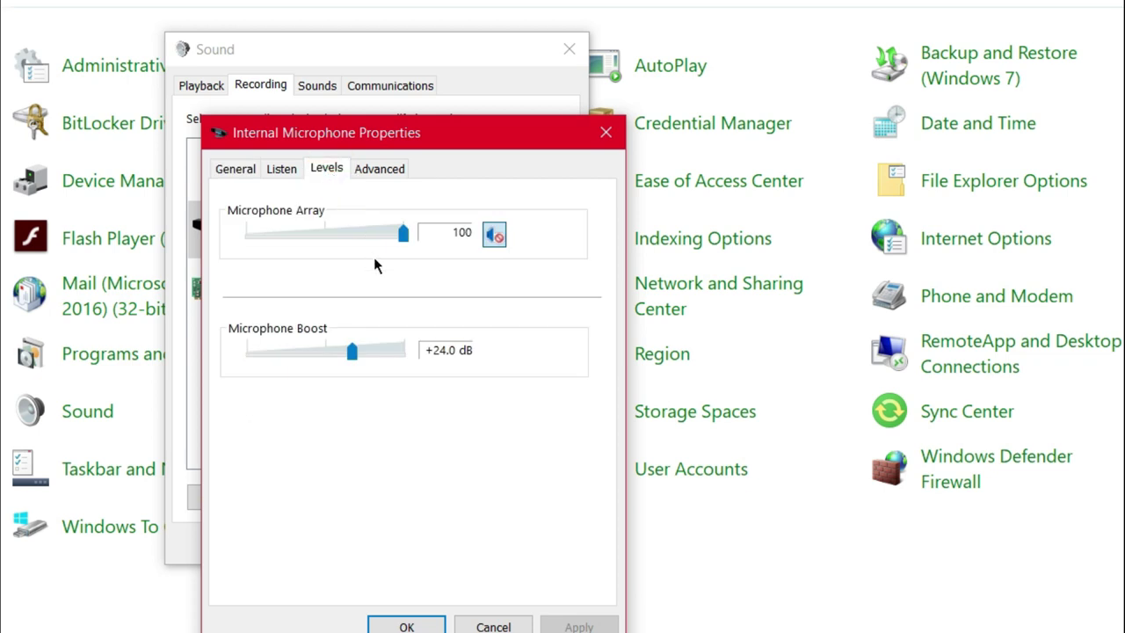
left_click_drag(392, 237, 320, 243)
left_click(495, 236)
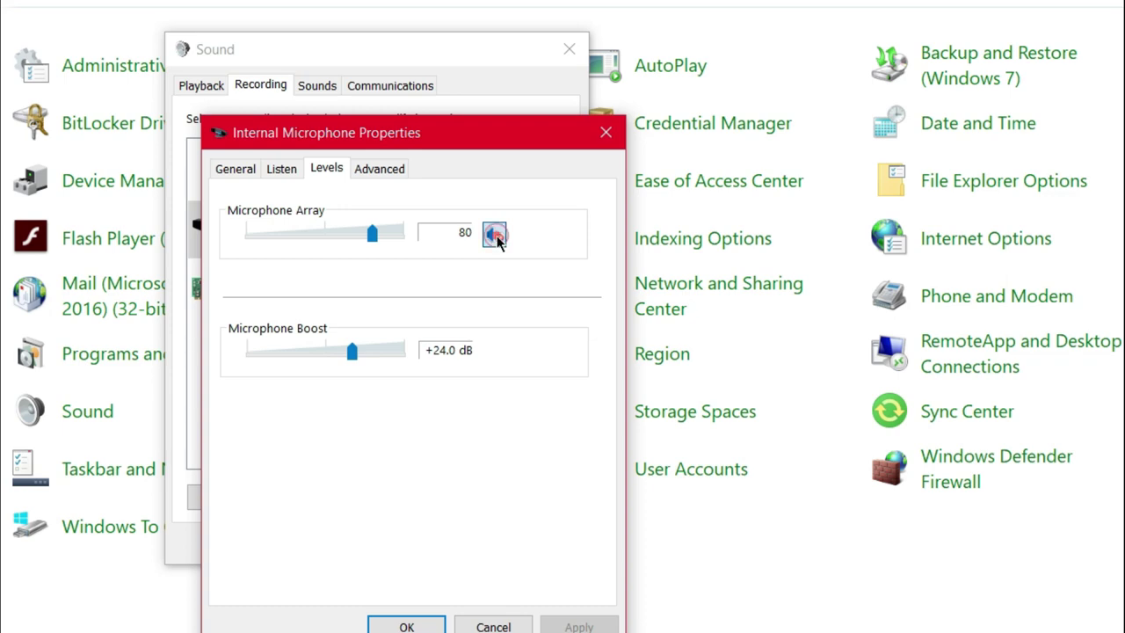
left_click(407, 627)
left_click(369, 543)
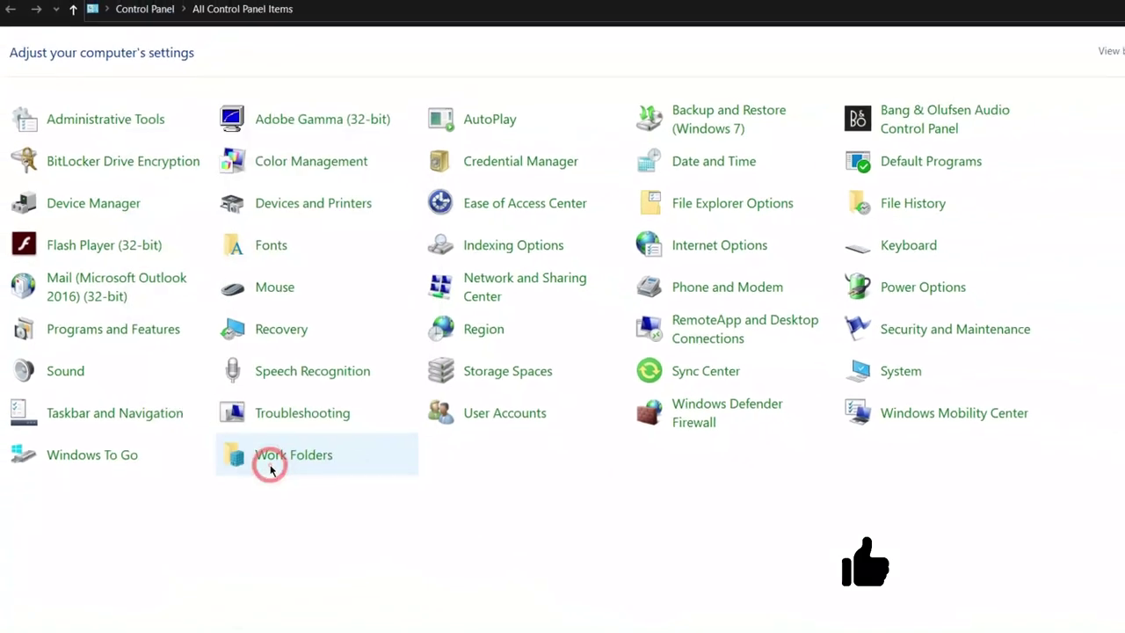
- Switch back to Google Meet in Chrome and test the microphone control before joining
left_click(260, 626)
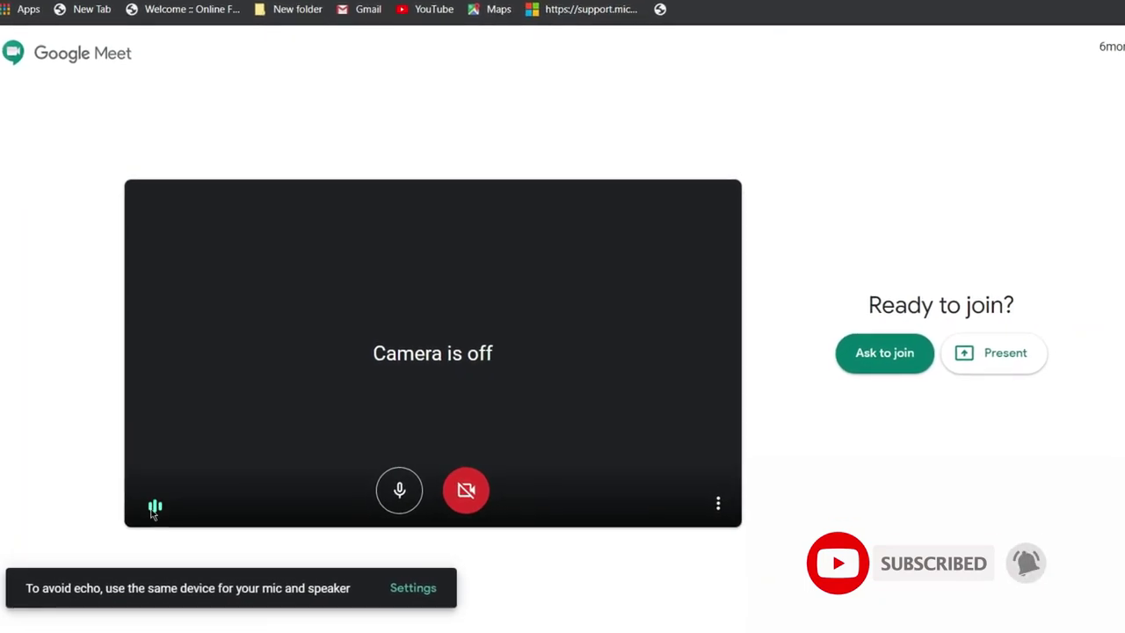
left_click(404, 494)
left_click(422, 497)
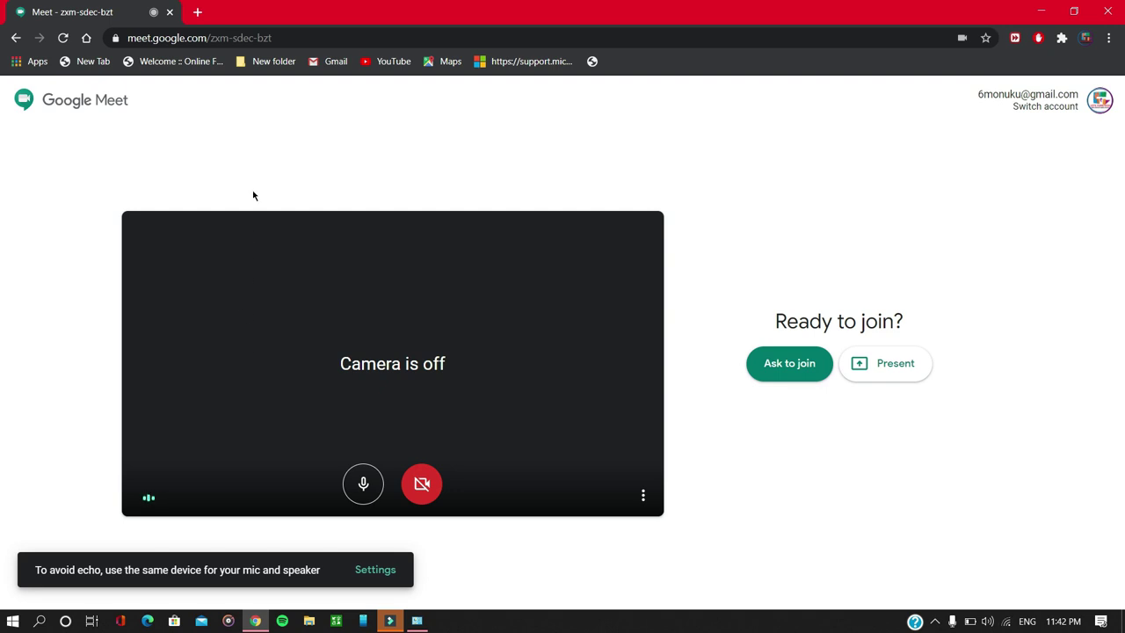
- Open the Troubleshoot page in the Update & Security section of Windows Settings
key("super+i")
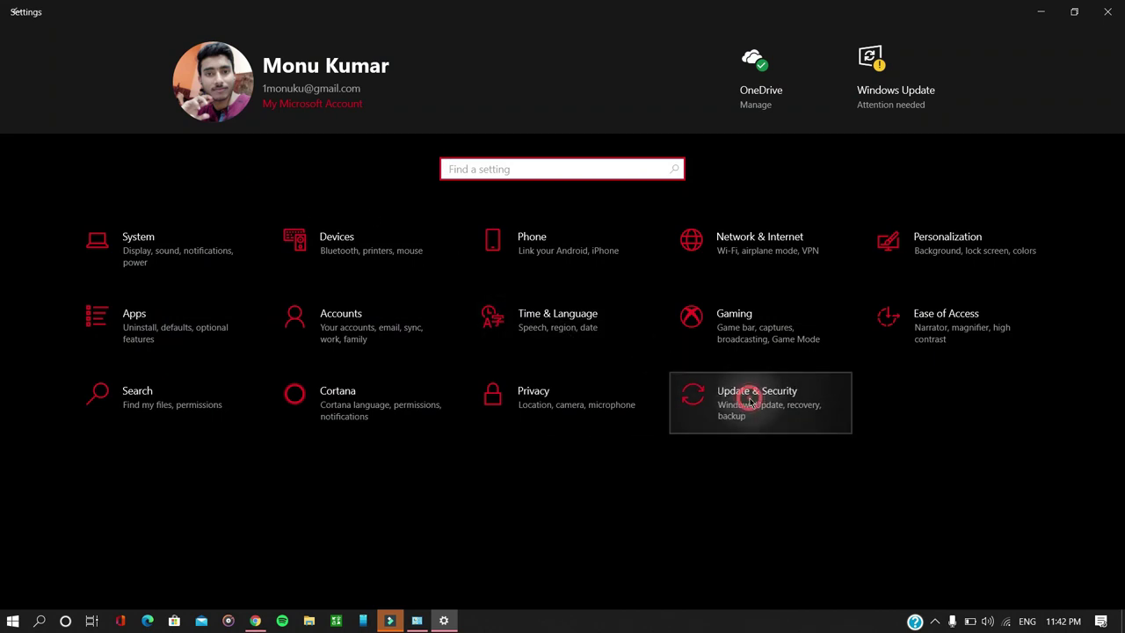
left_click(752, 397)
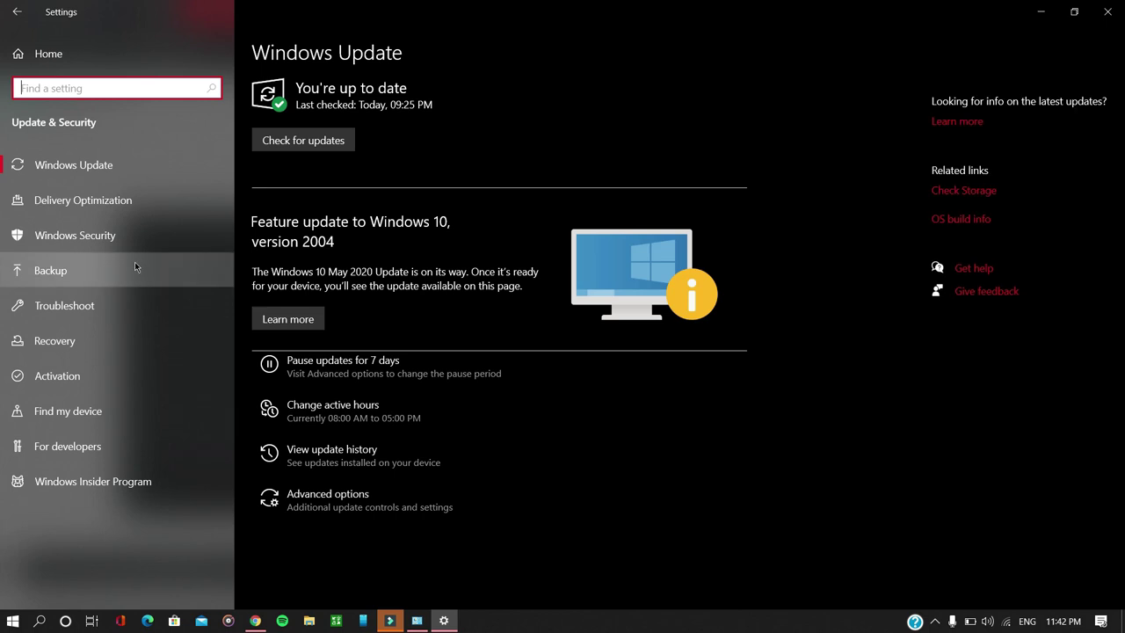
left_click(54, 306)
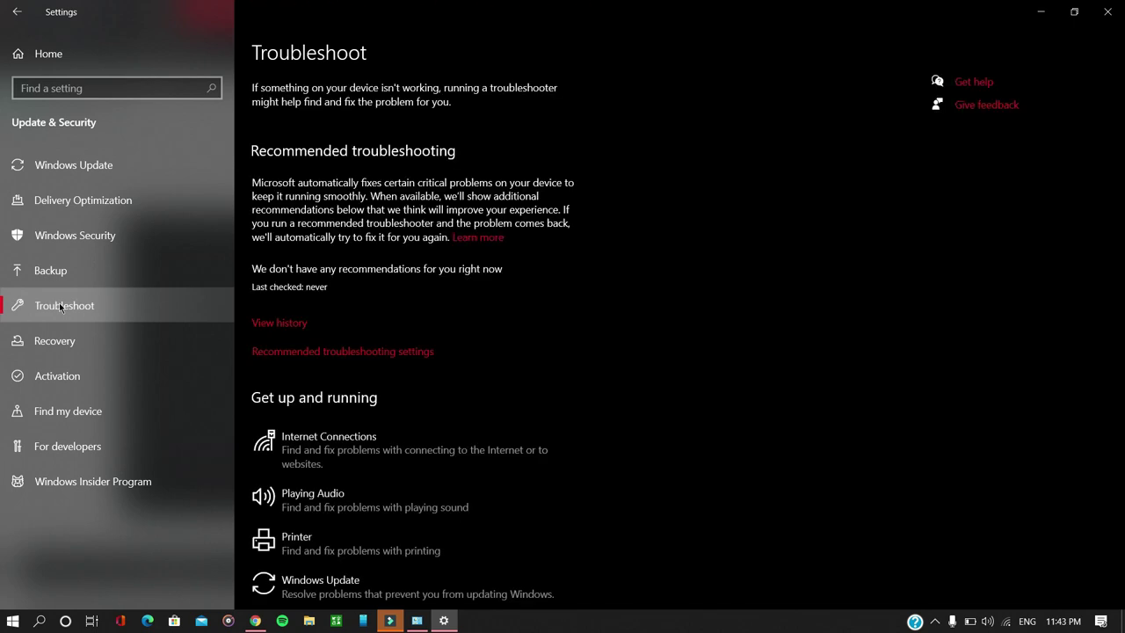
- Run the Recording Audio troubleshooter and close it once it finishes
scroll(567, 296, "down", 5)
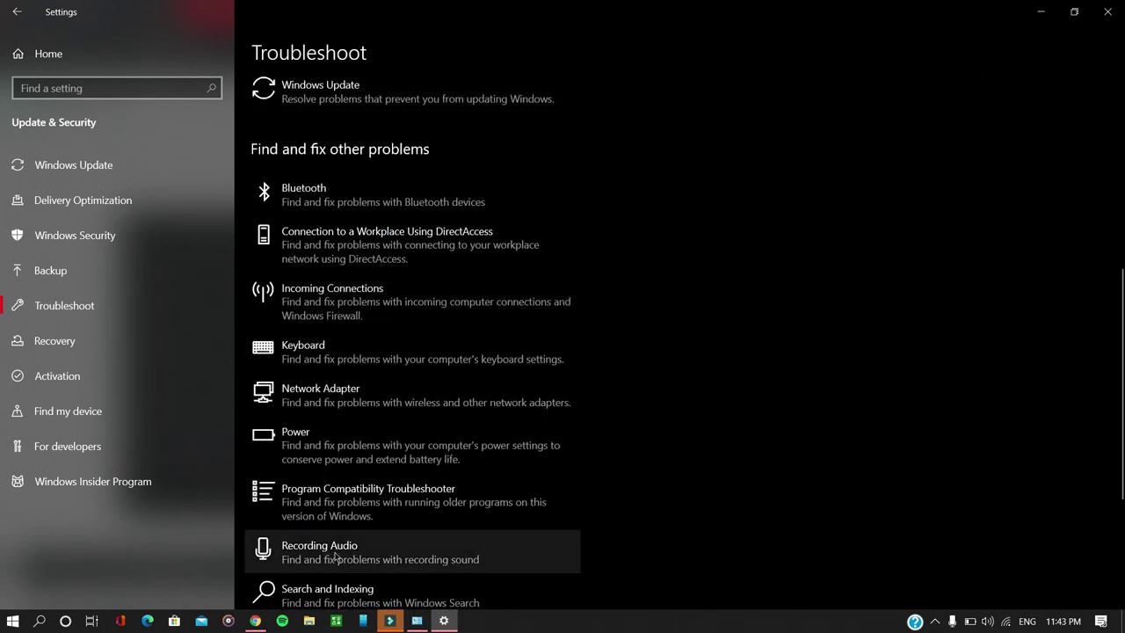
scroll(345, 559, "down", 3)
left_click(381, 420)
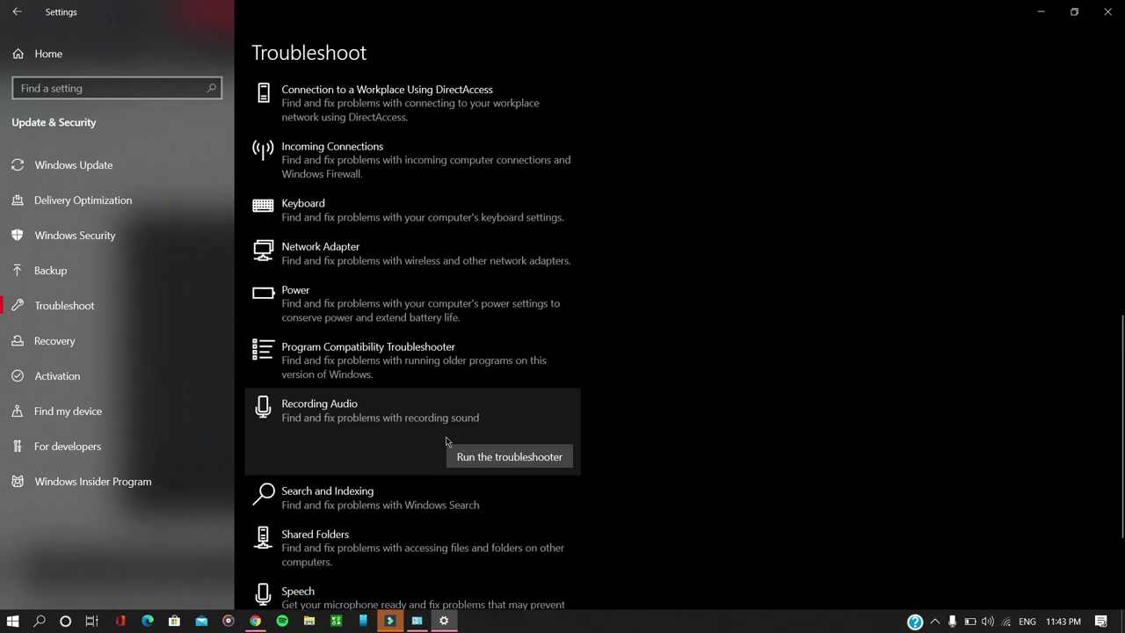
left_click(488, 457)
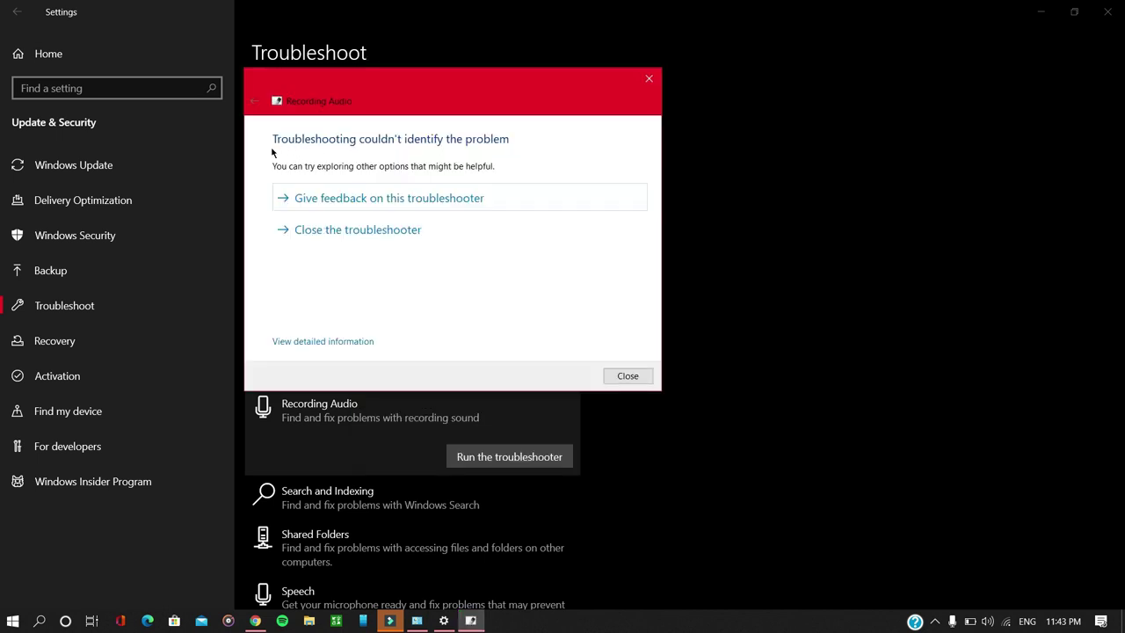
left_click_drag(351, 80, 368, 76)
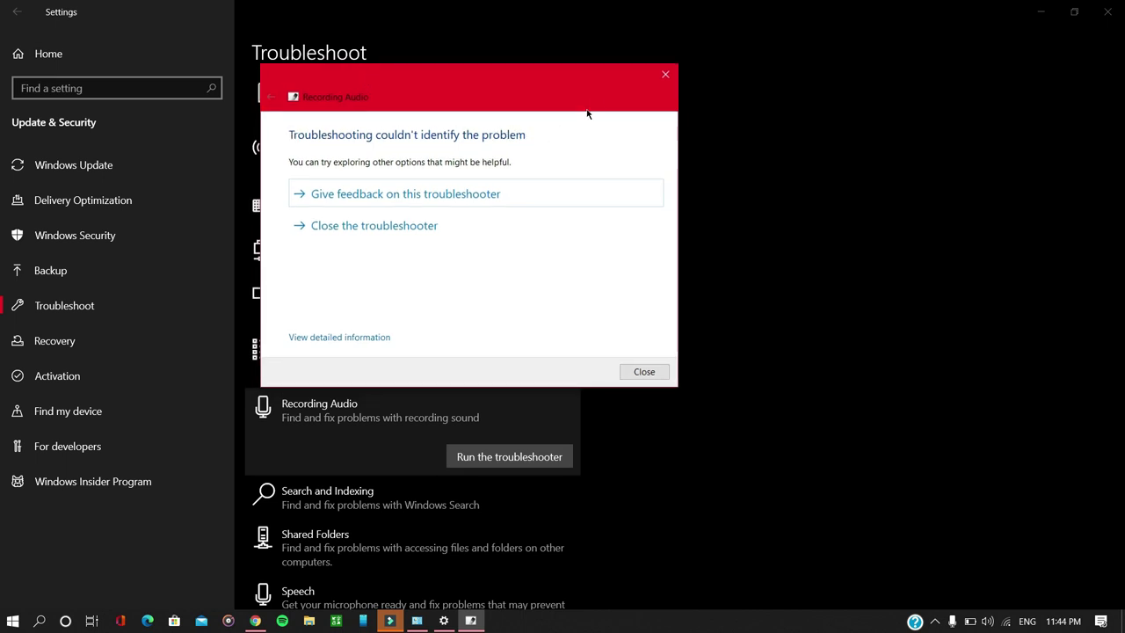
left_click(665, 80)
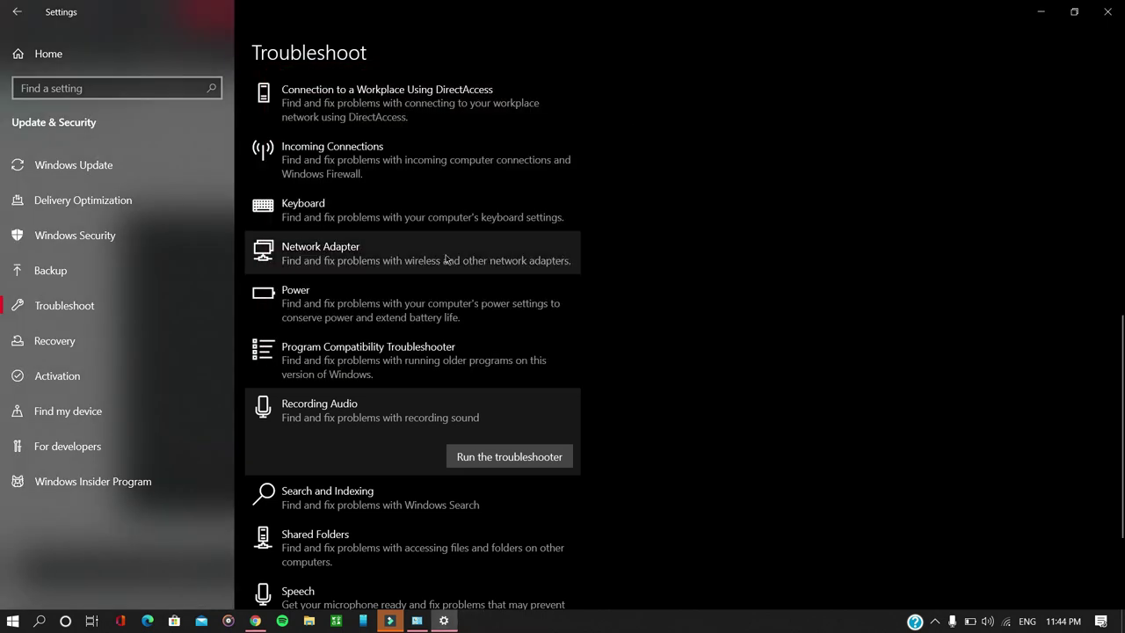